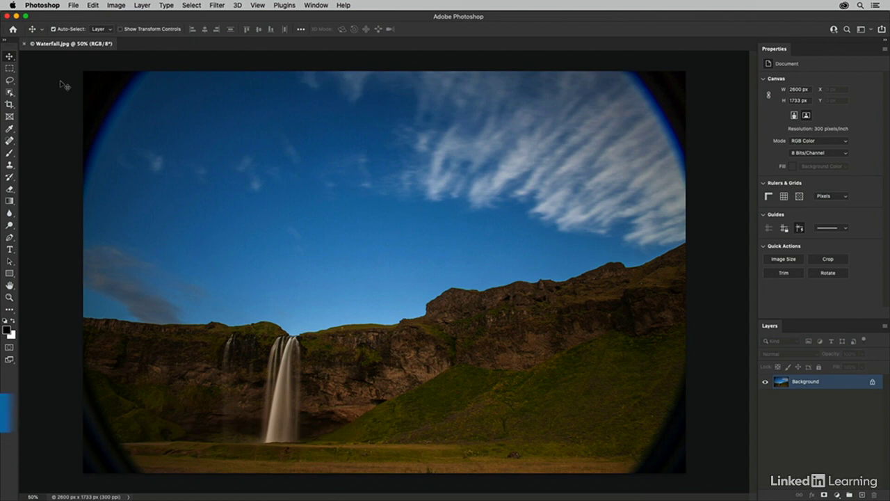
- Start a crop around the waterfall landscape, shrink the crop area, and shift the photo upward within it to frame the waterfall
key(c)
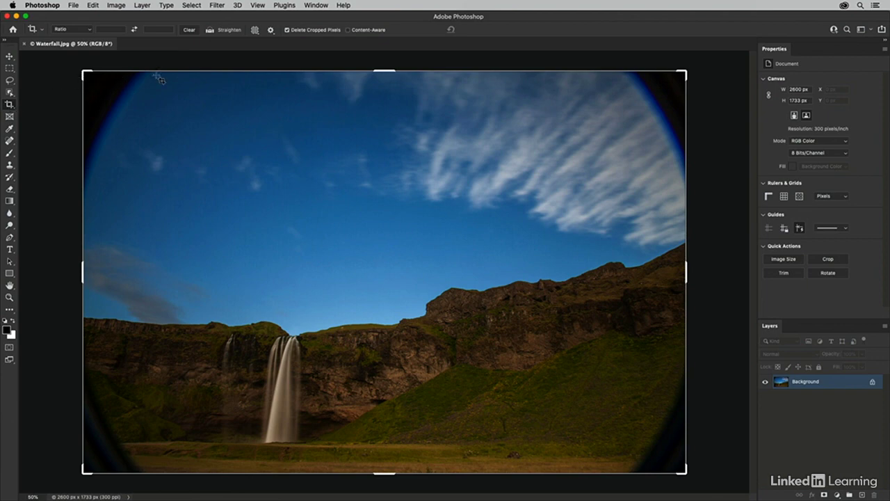
drag(136, 93, 572, 461)
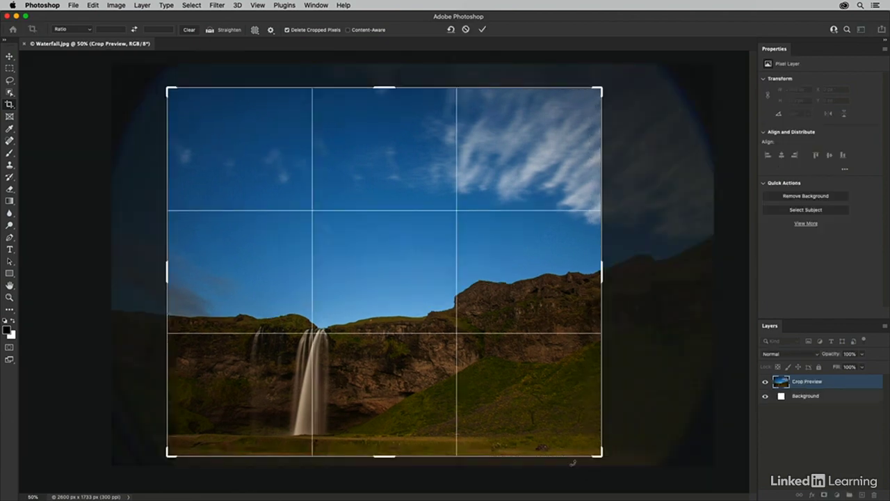
drag(598, 455, 593, 417)
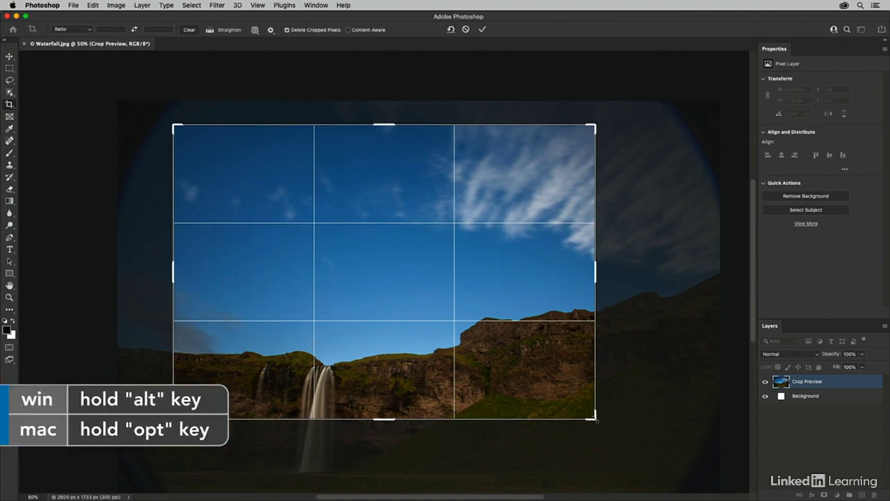
drag(594, 418, 558, 404)
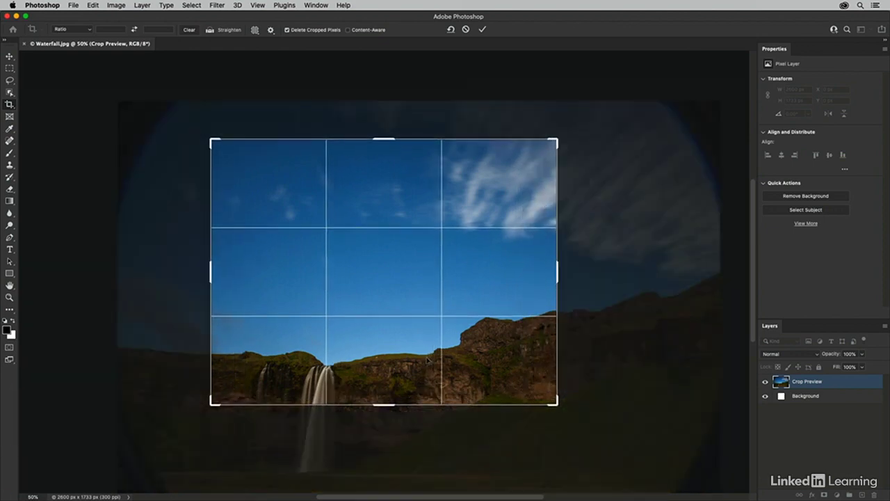
drag(388, 345, 388, 272)
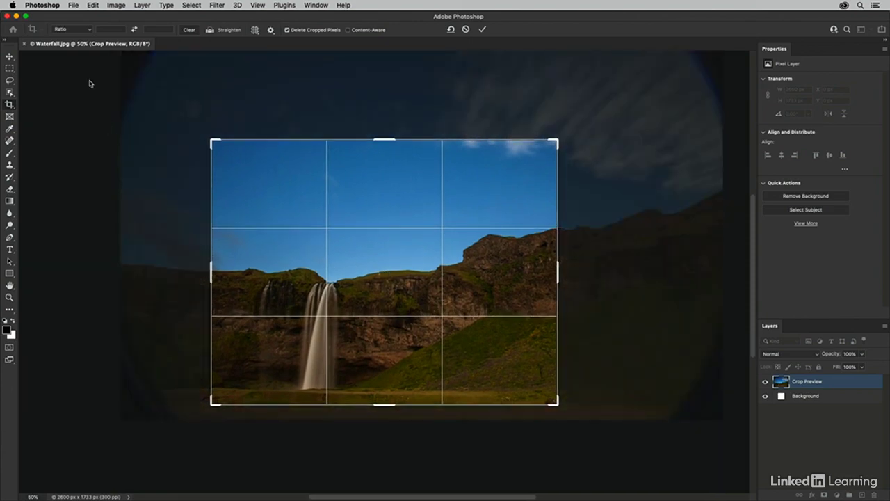
- Constrain the crop to the 4 : 5 (8 : 10) ratio, swap it to 5 : 4, and clear the ratio values
click(80, 32)
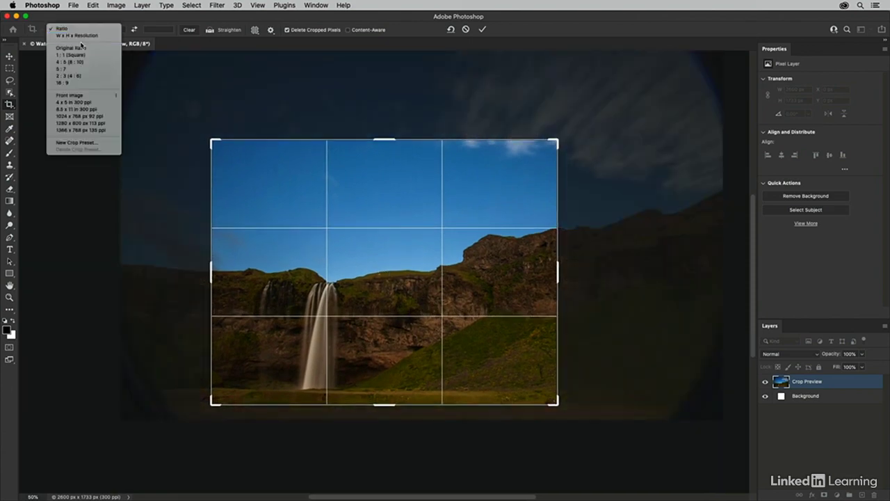
click(82, 61)
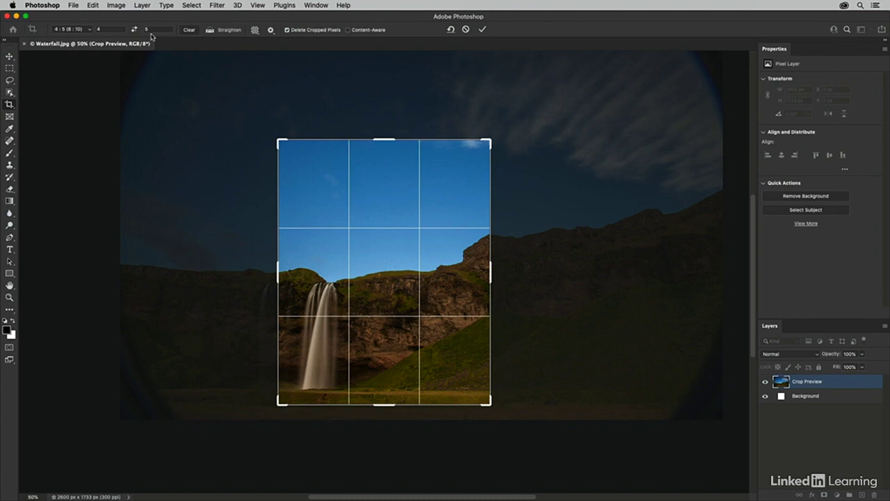
click(135, 30)
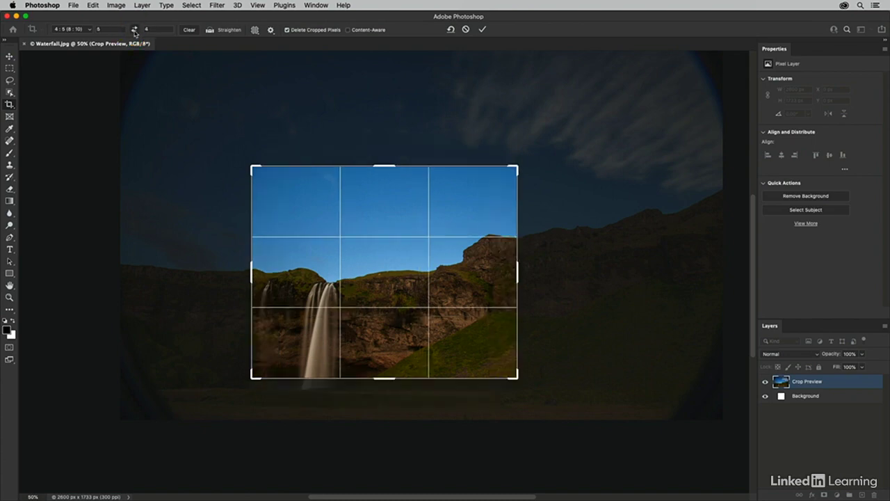
click(190, 30)
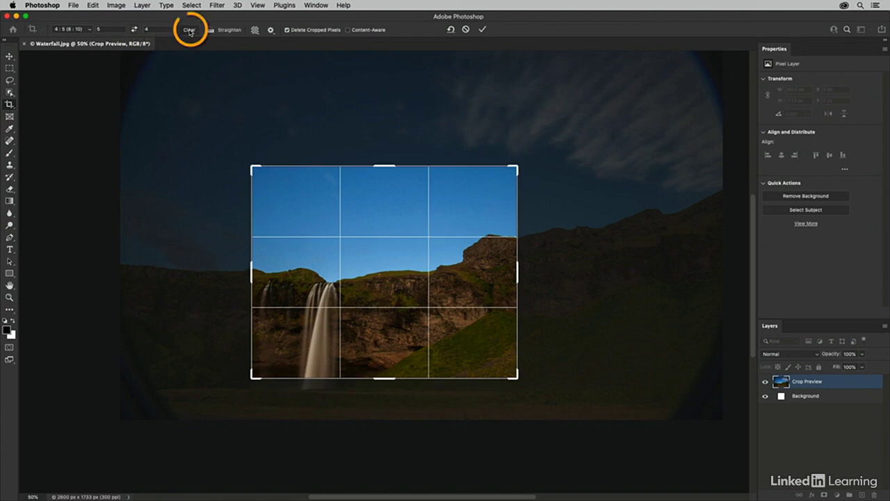
- Cycle through the crop guide overlays to Golden Spiral, rotate the spiral's orientation, and return to Rule of Thirds
click(255, 31)
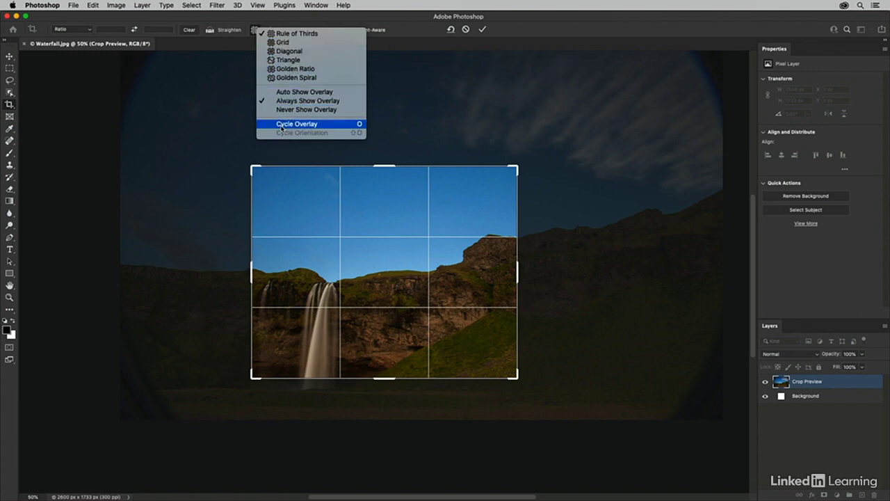
click(231, 126)
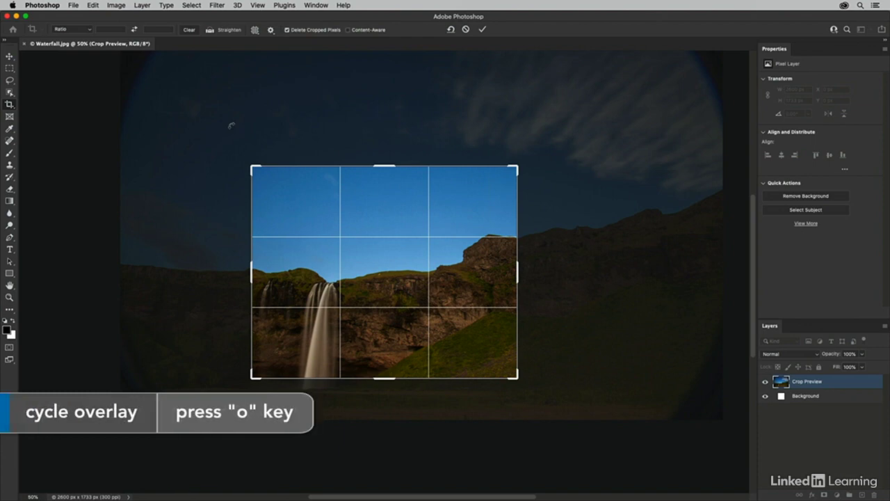
key(o)
key(o)
key(o)
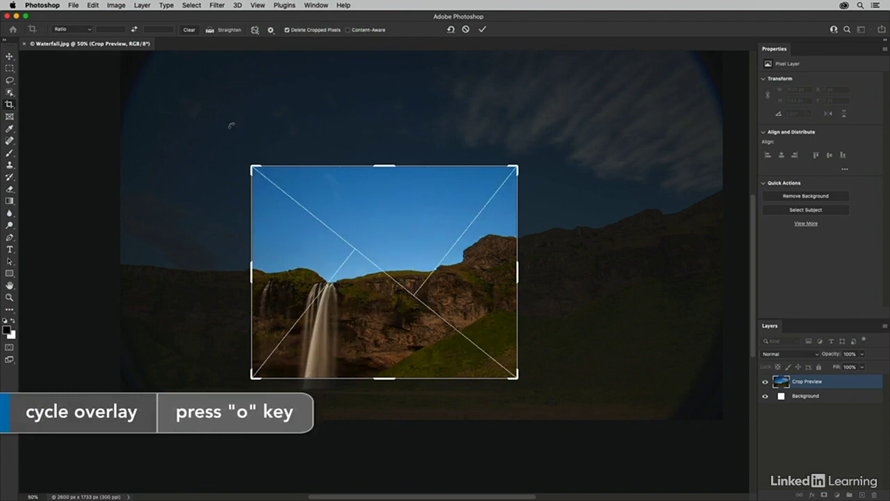
key(o)
key(o)
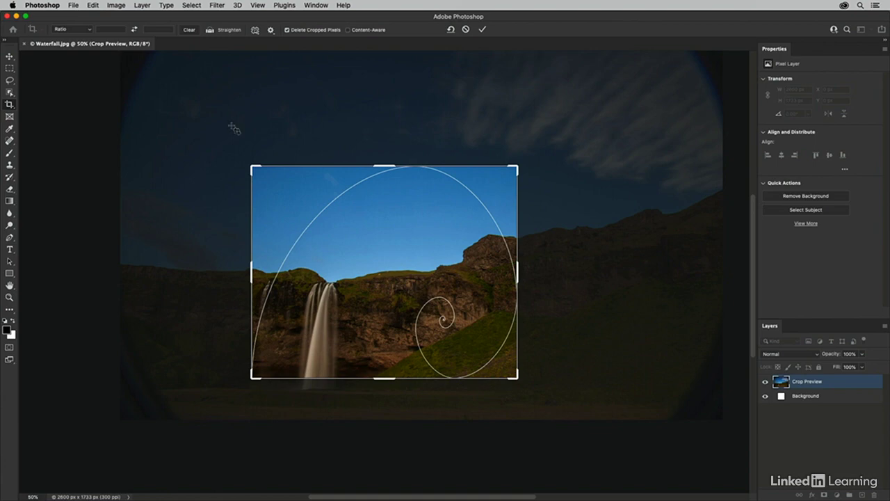
key(shift+o)
key(shift+o)
key(shift+o)
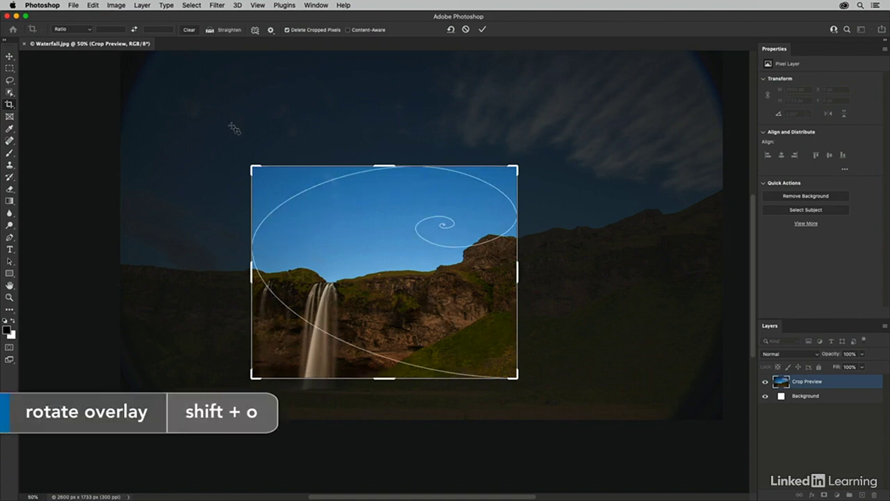
key(shift+o)
key(o)
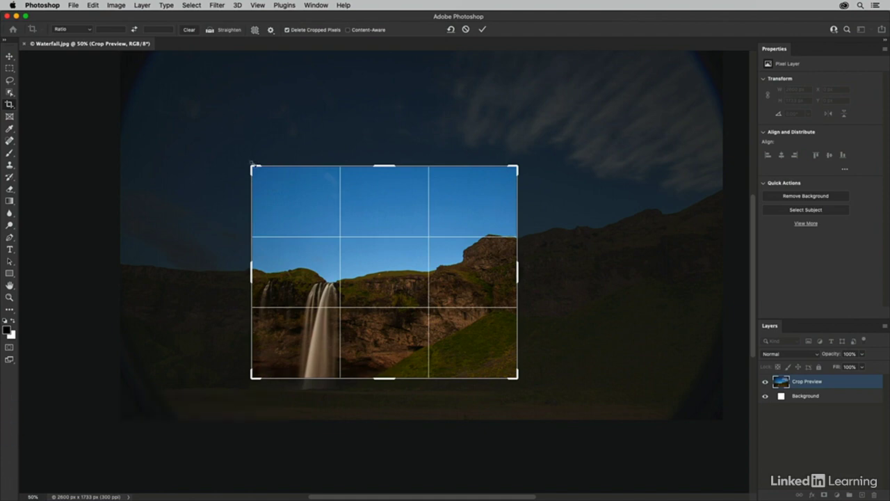
- Set the crop guides to Auto Show Overlay and enlarge the crop to about 1576 × 1419 px, including the waterfall's base
click(254, 30)
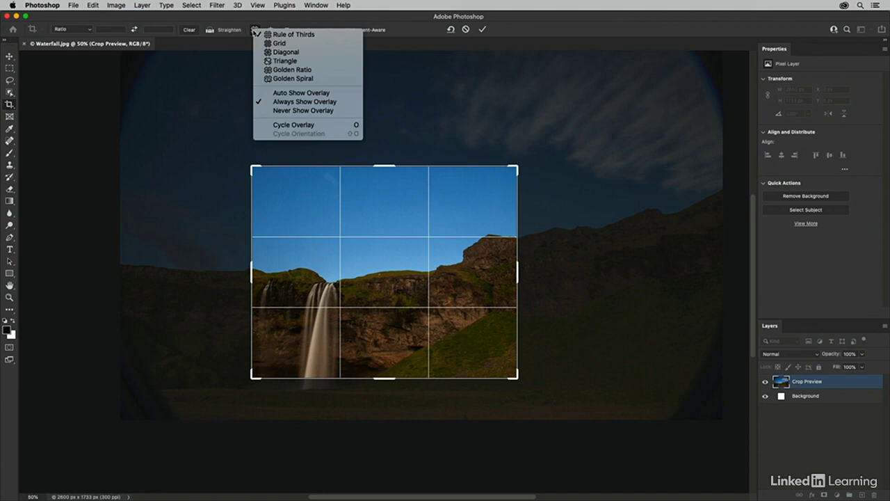
click(272, 92)
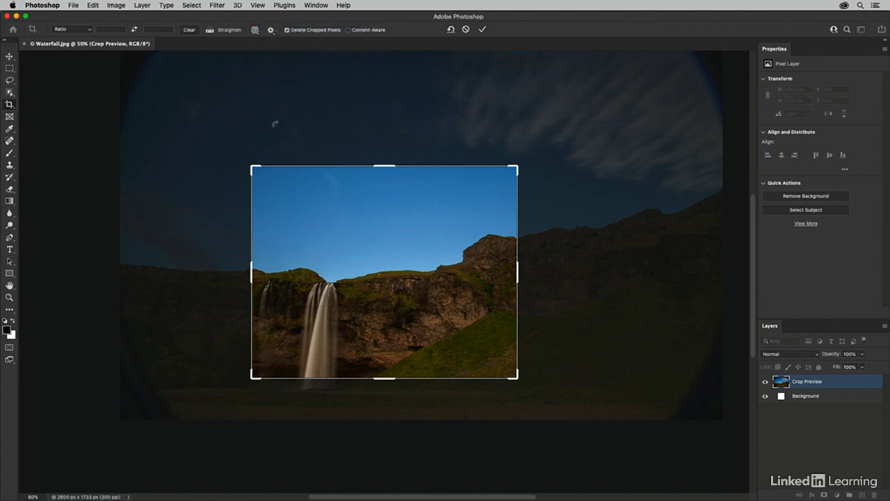
drag(253, 167, 223, 126)
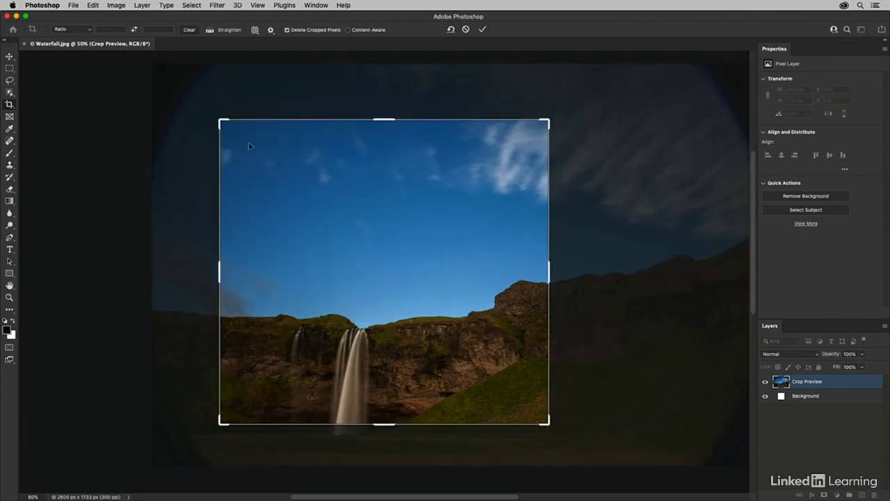
drag(555, 422, 560, 431)
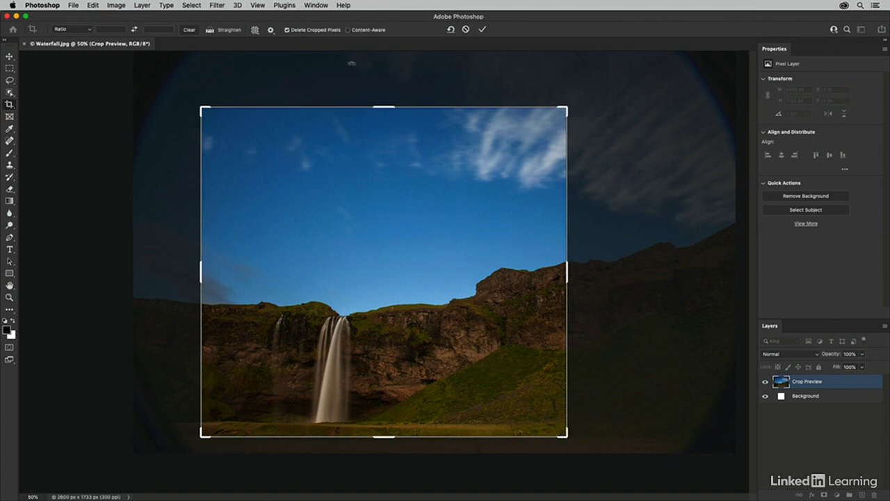
- Hide and reshow the area outside the crop, and apply the crop
click(270, 30)
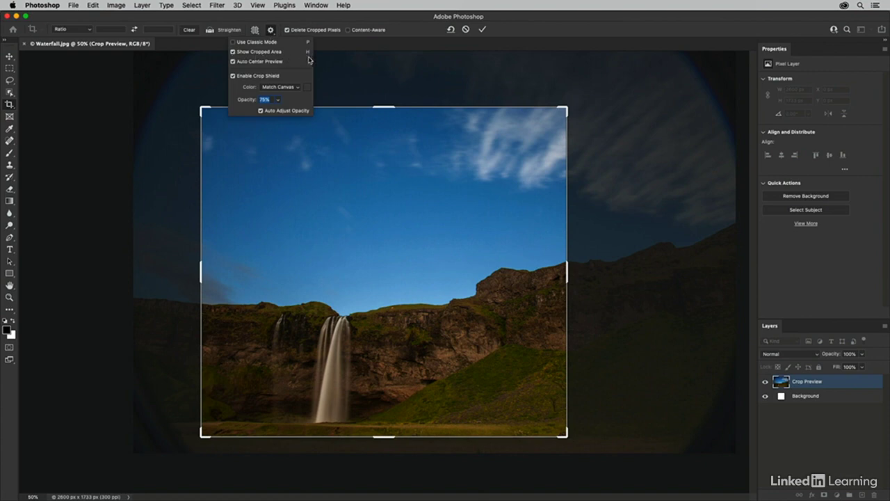
click(353, 60)
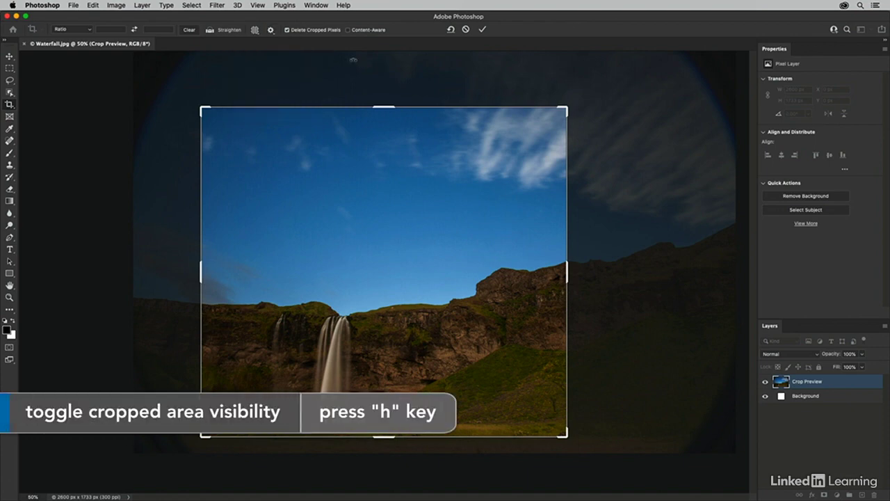
key(h)
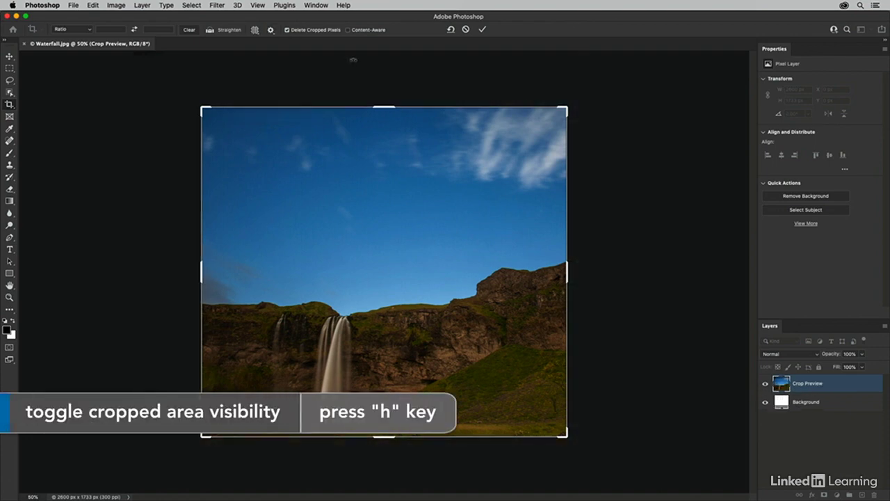
key(h)
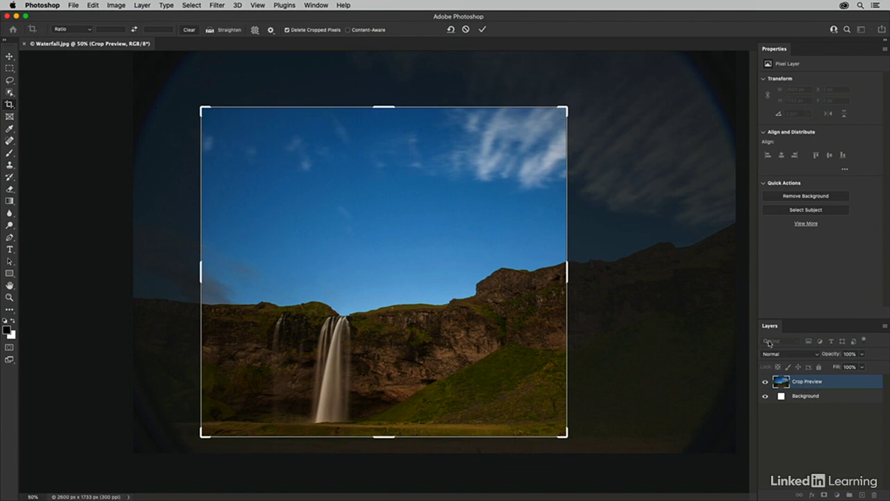
click(482, 30)
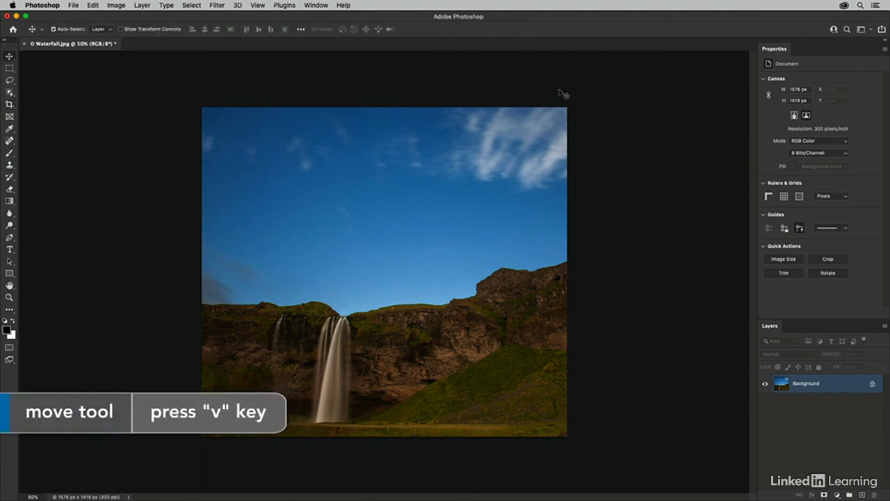
- Unlock the Background layer and try shifting the photo within the cropped canvas
key(v)
click(873, 383)
mouse_move(526, 223)
mouse_down()
mouse_move(505, 228)
mouse_move(543, 184)
mouse_move(560, 206)
mouse_move(517, 219)
mouse_move(521, 230)
mouse_move(529, 223)
mouse_up()
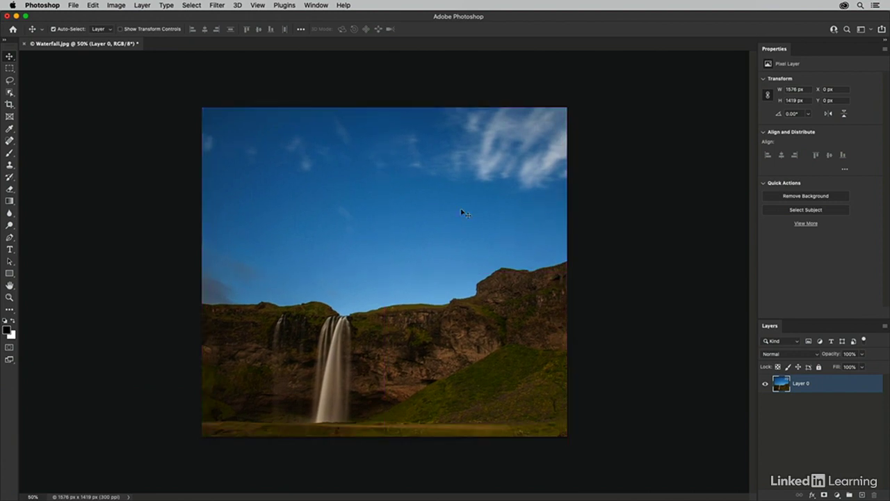
- Revert the photo to its saved version and crop it to about 1975 × 1578 px with Delete Cropped Pixels turned off
click(74, 6)
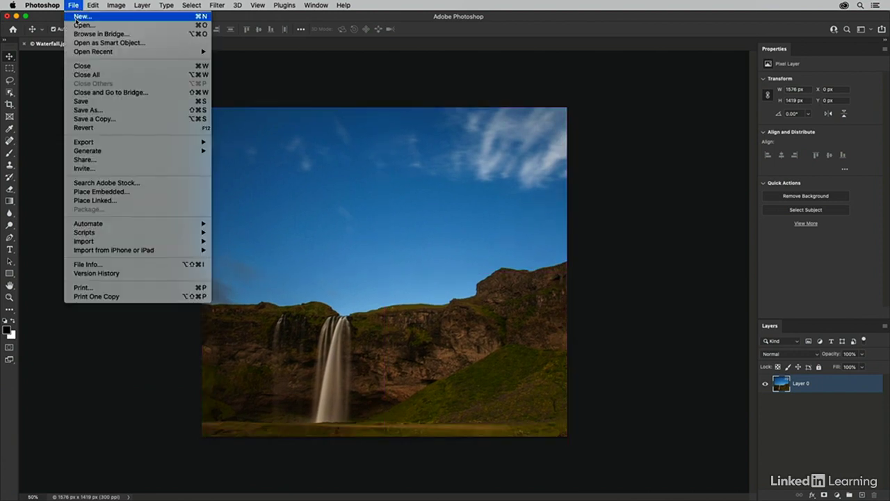
click(83, 127)
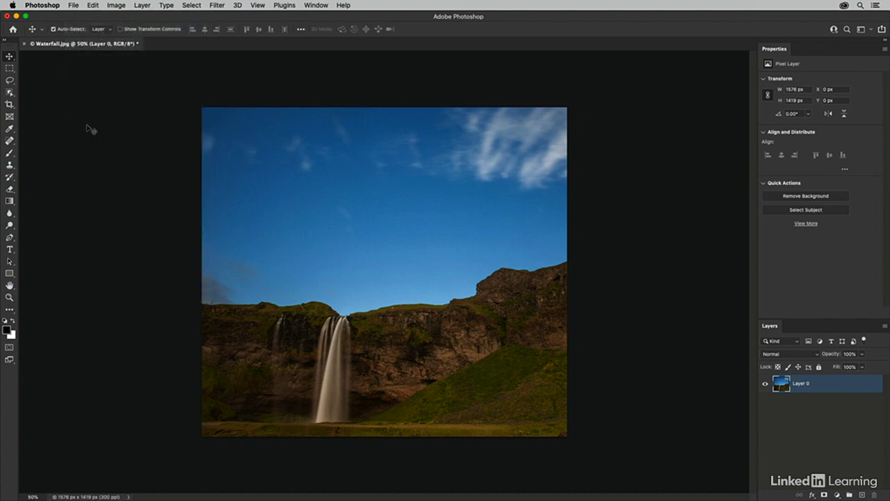
key(c)
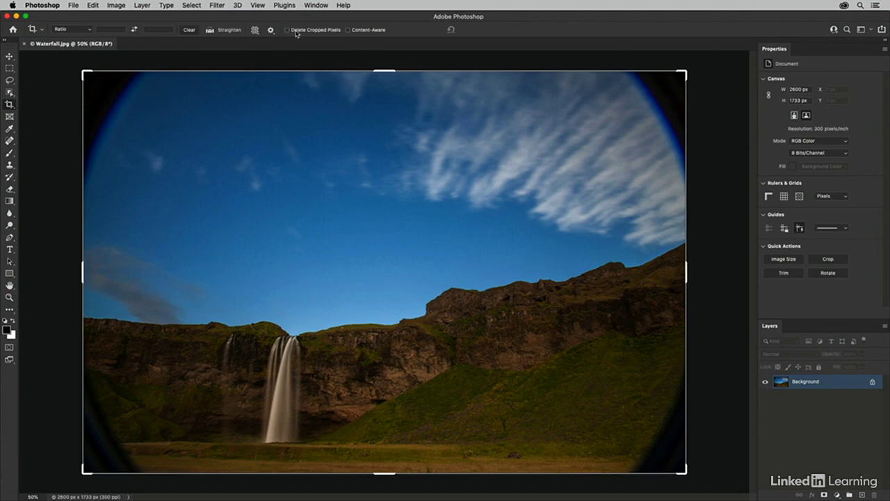
drag(144, 97, 603, 463)
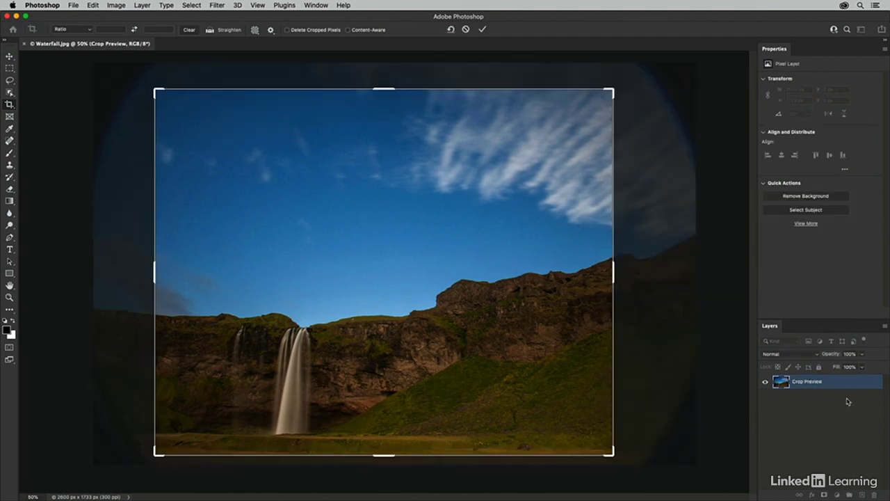
click(482, 30)
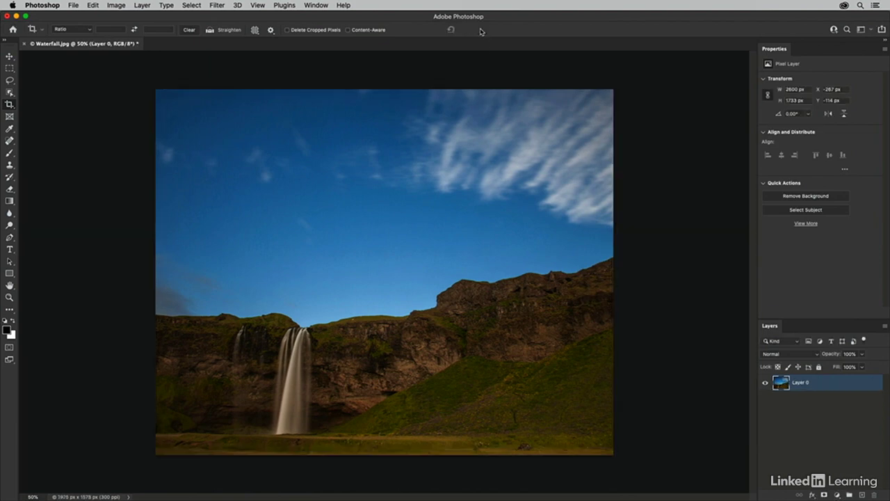
- Move the photo within the cropped canvas to about X -329 px, Y -77 px, and restore the hidden areas with Reveal All
key(v)
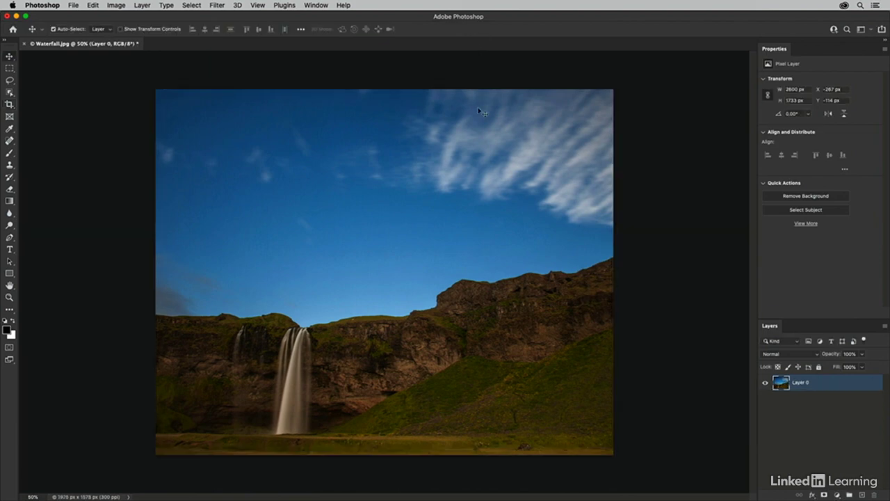
mouse_move(483, 133)
mouse_down()
mouse_move(455, 160)
mouse_move(394, 160)
mouse_move(427, 155)
mouse_move(536, 97)
mouse_move(579, 108)
mouse_move(510, 136)
mouse_move(461, 138)
mouse_move(470, 142)
mouse_up()
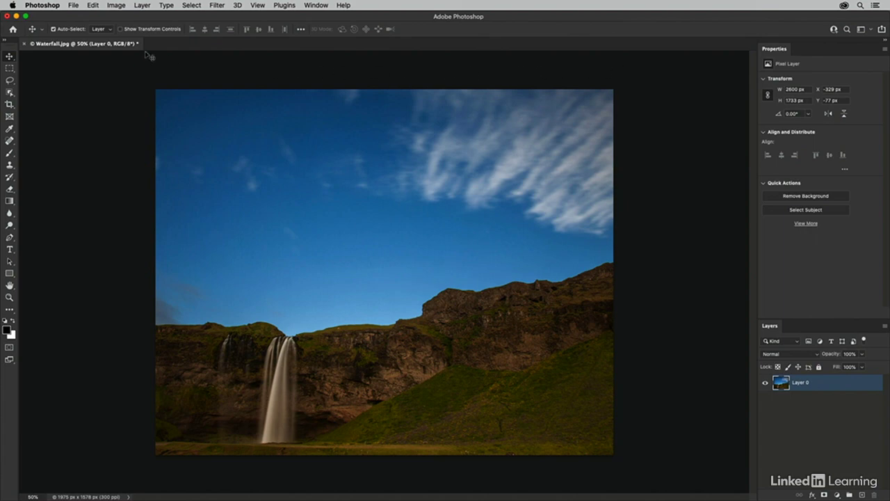
click(114, 5)
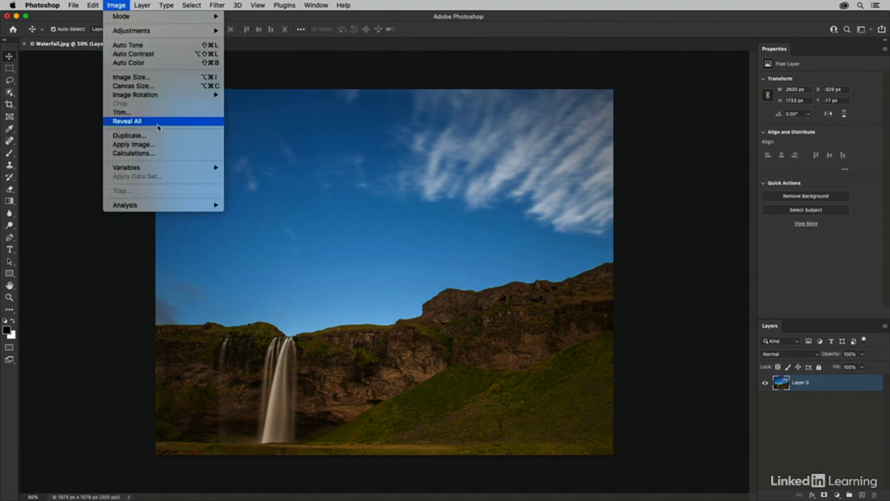
click(127, 121)
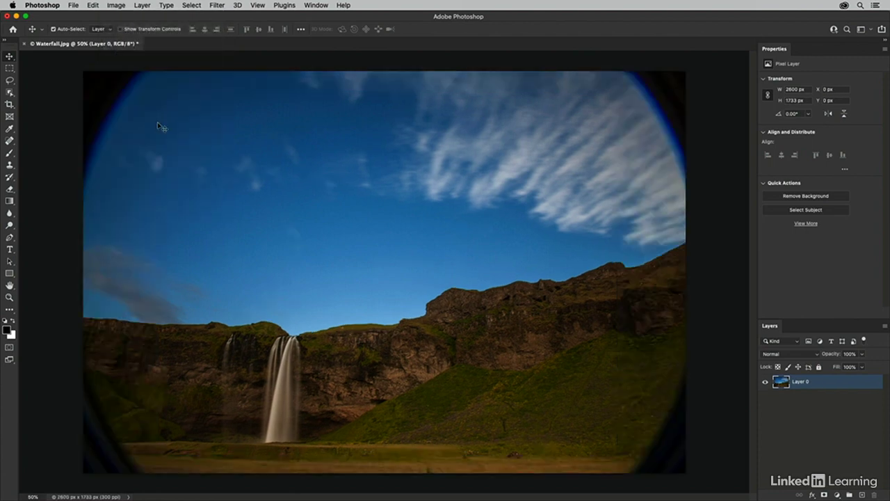
- Crop the full photo again around the waterfall and hillside, excluding the dark vignetted corners, with cropped pixels kept
key(c)
drag(141, 96, 546, 467)
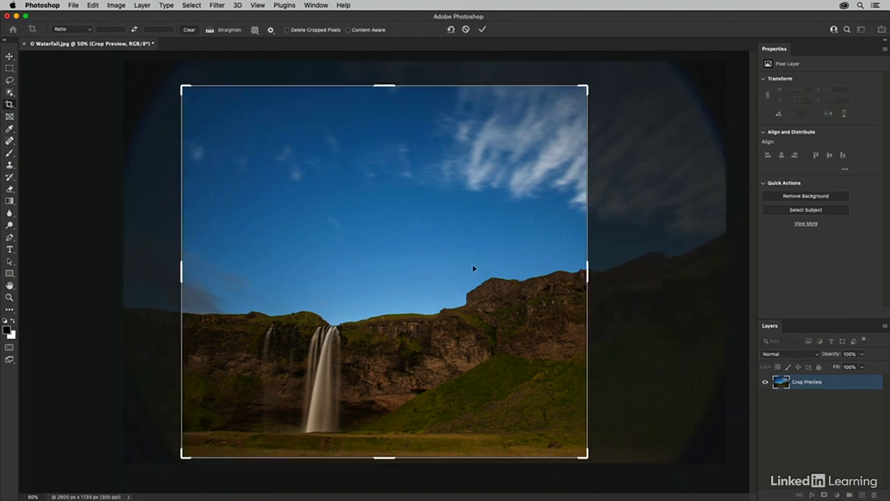
click(481, 30)
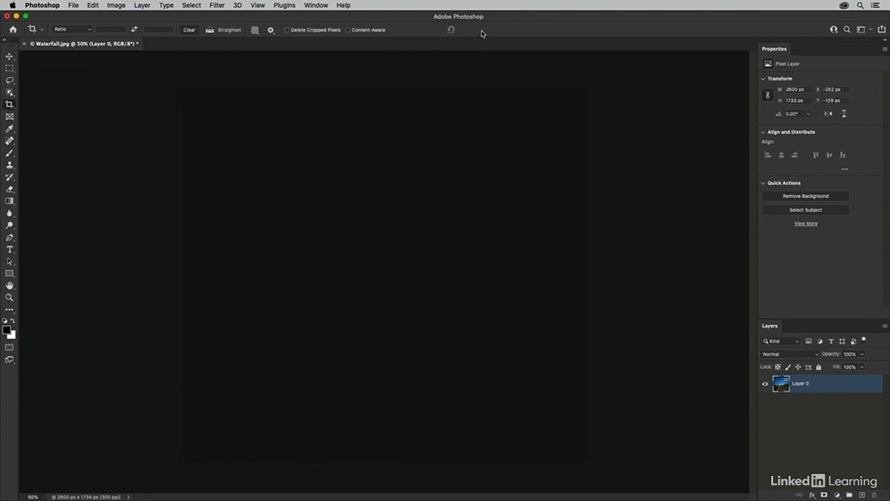